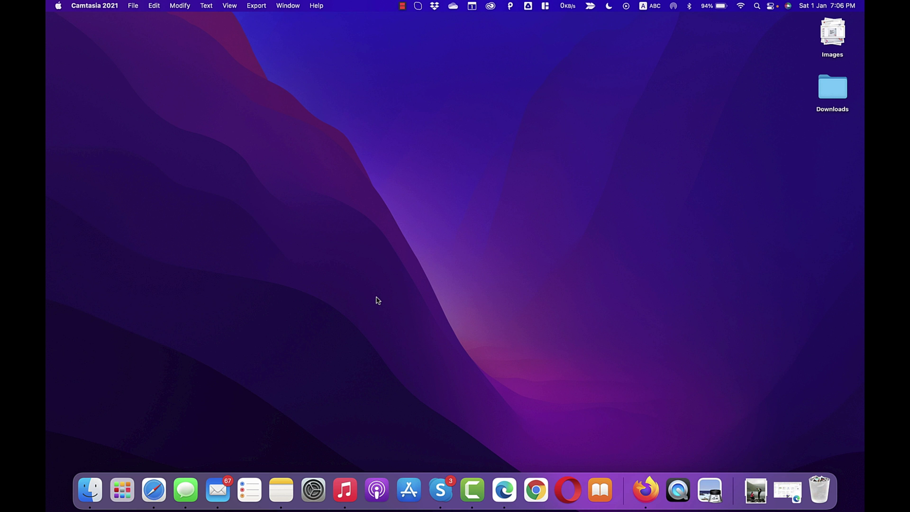
{"action": "left_click", "coordinate": [90, 490]}
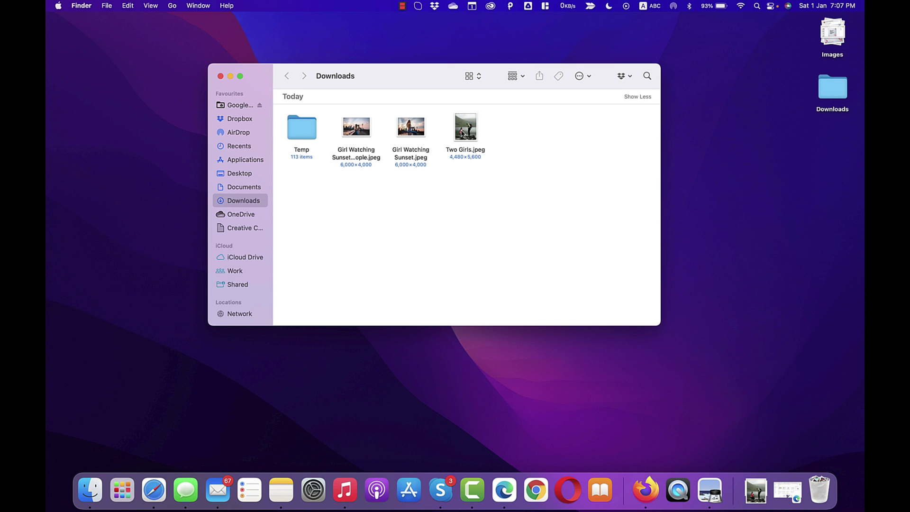
{"action": "double_click", "coordinate": [465, 127]}
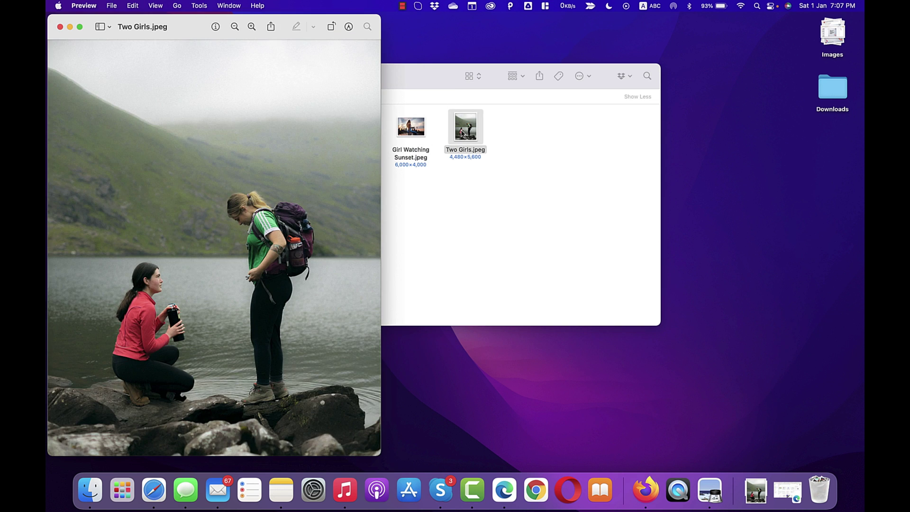
{"action": "left_click_drag", "start_coordinate": [180, 29], "coordinate": [281, 27]}
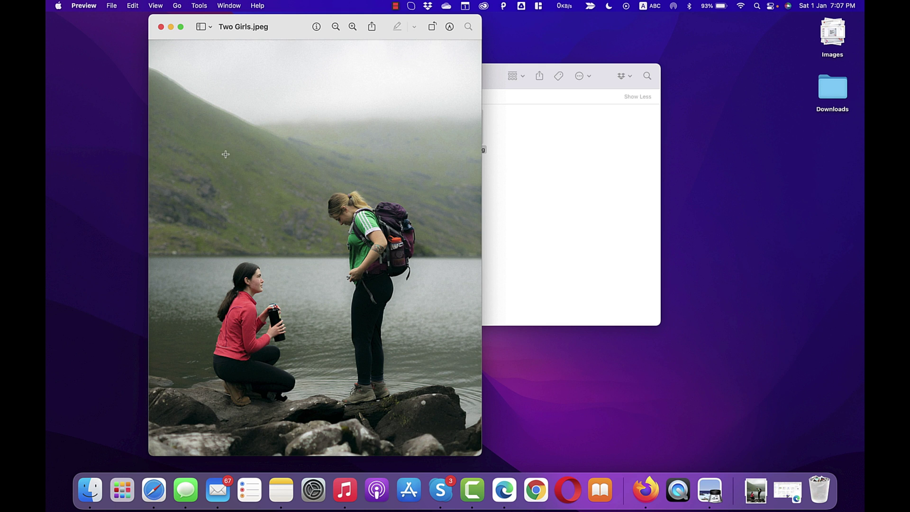
{"action": "left_click", "coordinate": [161, 27]}
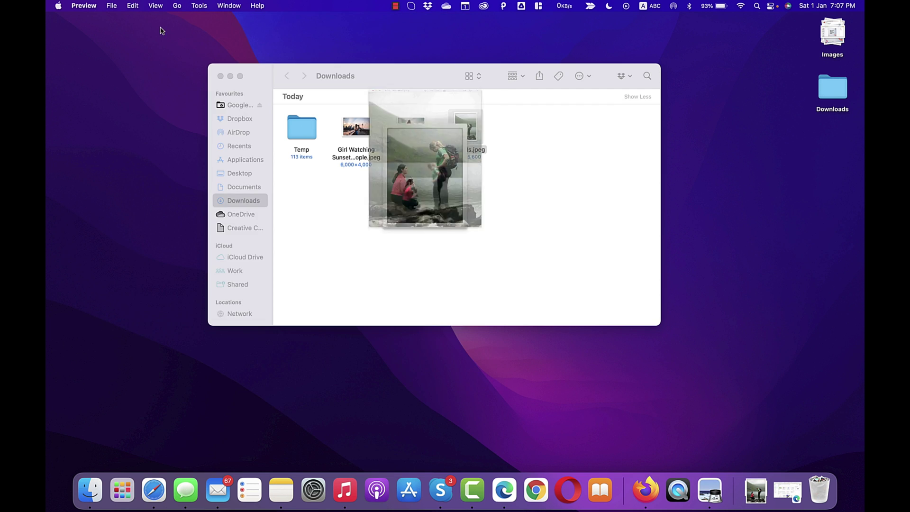
Open Two Girls.jpeg from Finder in Pixelmator Pro using Open With
{"action": "left_click", "coordinate": [462, 128]}
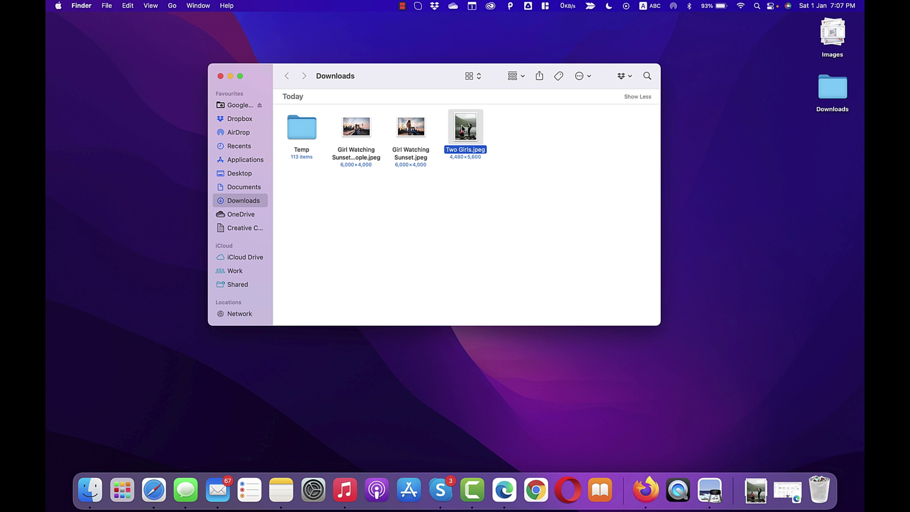
{"action": "right_click", "coordinate": [462, 127]}
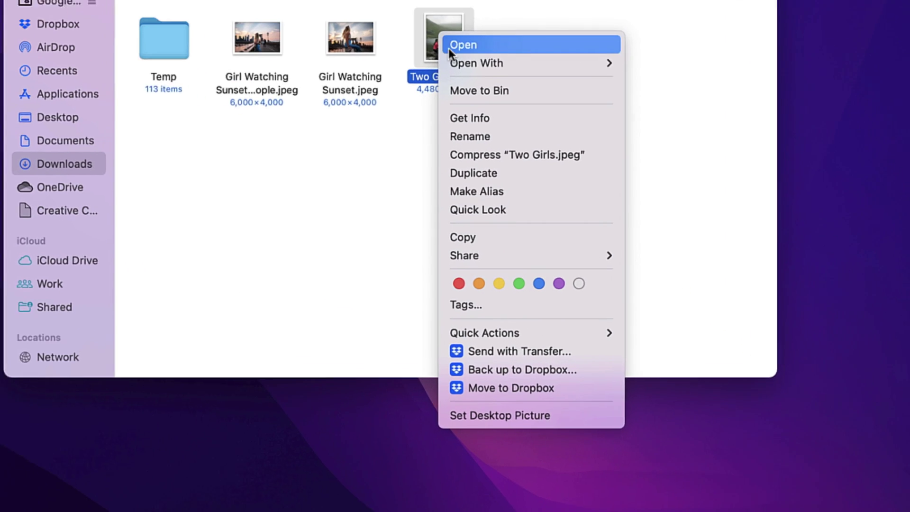
{"action": "mouse_move", "coordinate": [470, 137]}
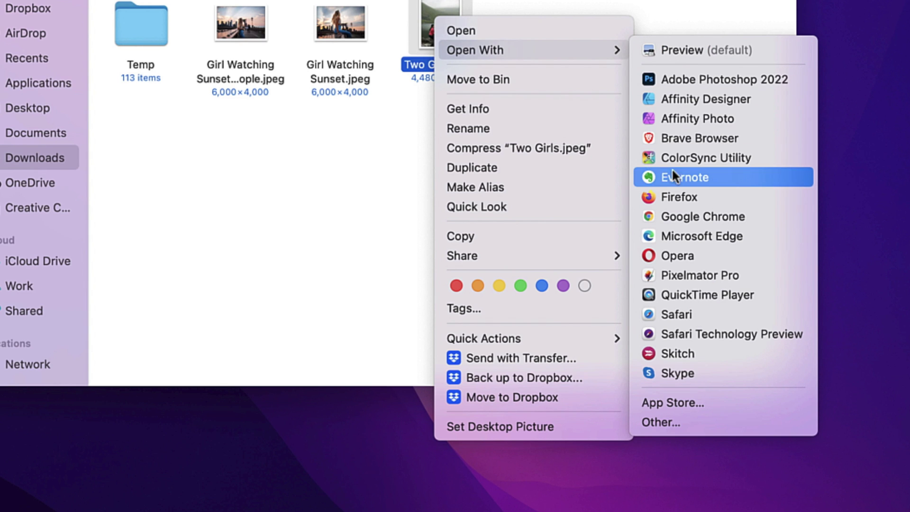
{"action": "left_click", "coordinate": [675, 275]}
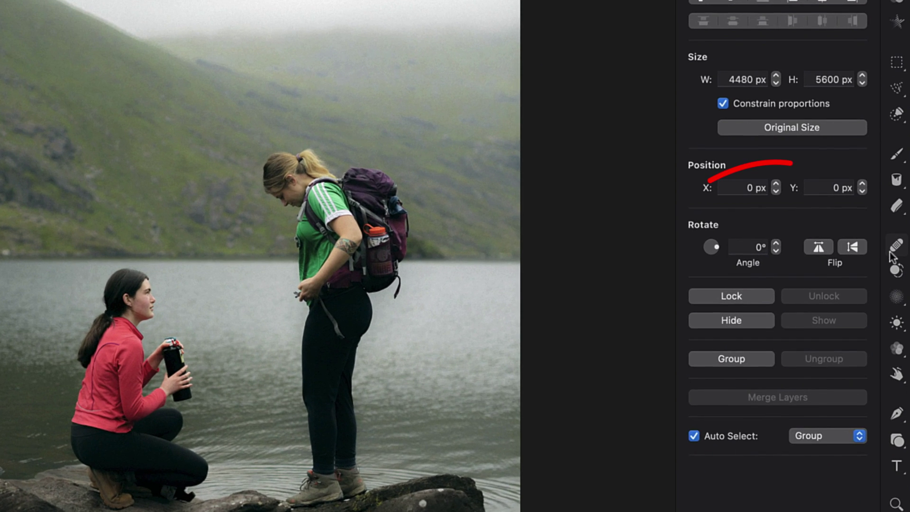
Show the Repair tool's explanation of removing unwanted objects from the photo
{"action": "mouse_move", "coordinate": [896, 252]}
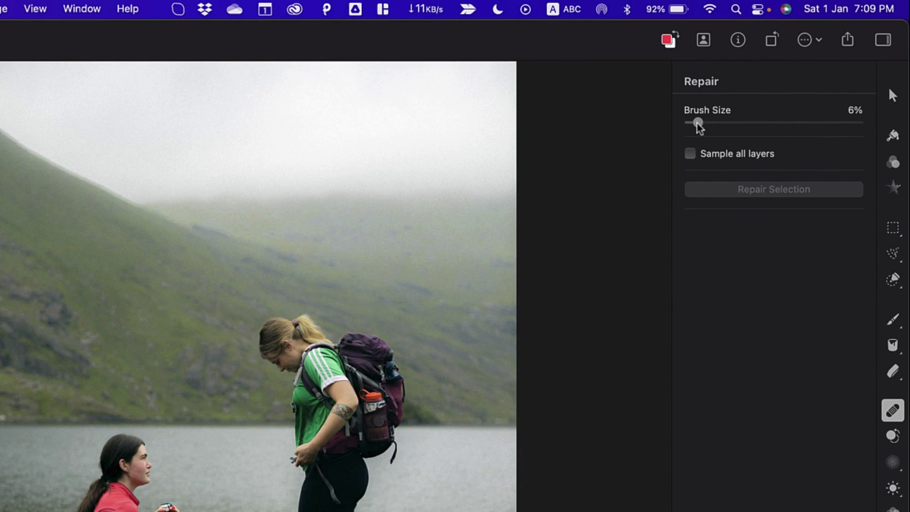
Enlarge the Repair brush to a 26% brush size
{"action": "mouse_move", "coordinate": [698, 123]}
{"action": "left_mouse_down"}
{"action": "mouse_move", "coordinate": [795, 123]}
{"action": "mouse_move", "coordinate": [732, 122]}
{"action": "left_mouse_up"}
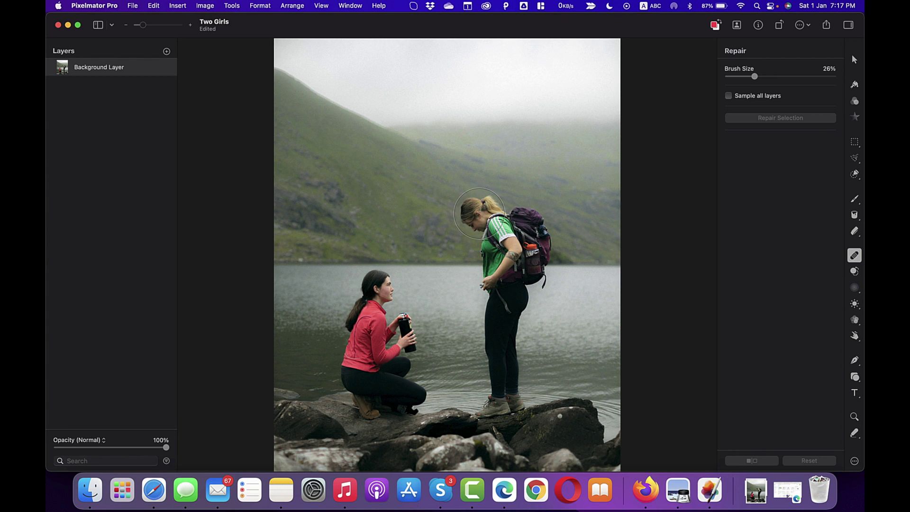
Paint the Repair brush over the standing girl's head and body to erase her
{"action": "left_click", "coordinate": [479, 213]}
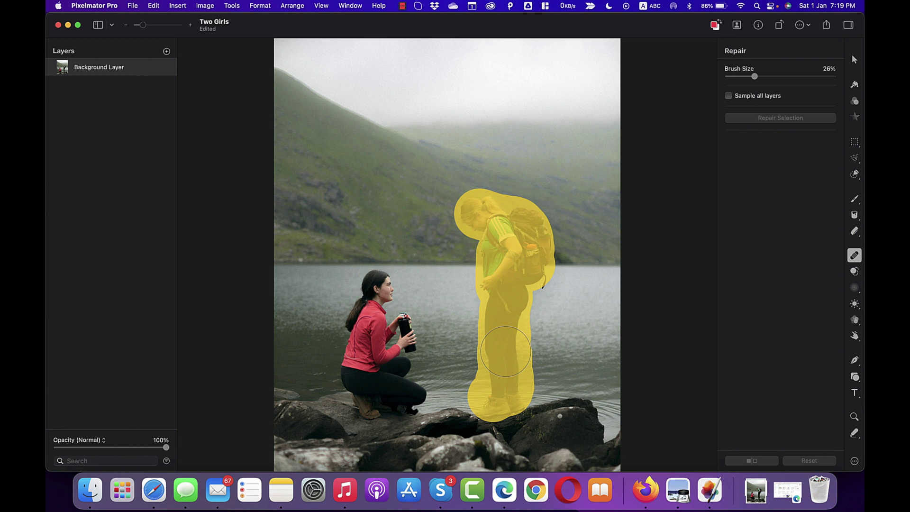
{"action": "mouse_move", "coordinate": [505, 351]}
{"action": "left_mouse_down"}
{"action": "mouse_move", "coordinate": [502, 306]}
{"action": "mouse_move", "coordinate": [512, 298]}
{"action": "mouse_move", "coordinate": [510, 382]}
{"action": "mouse_move", "coordinate": [505, 291]}
{"action": "left_mouse_up"}
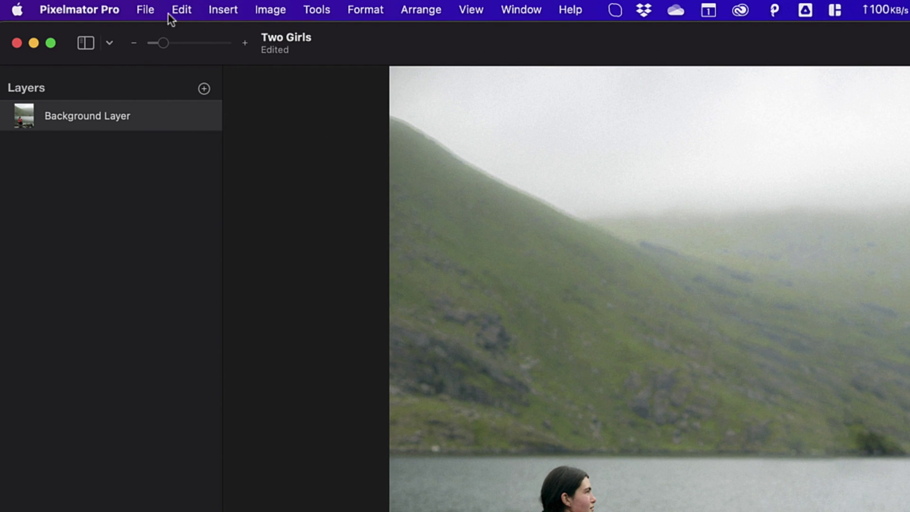
{"action": "left_click", "coordinate": [149, 11]}
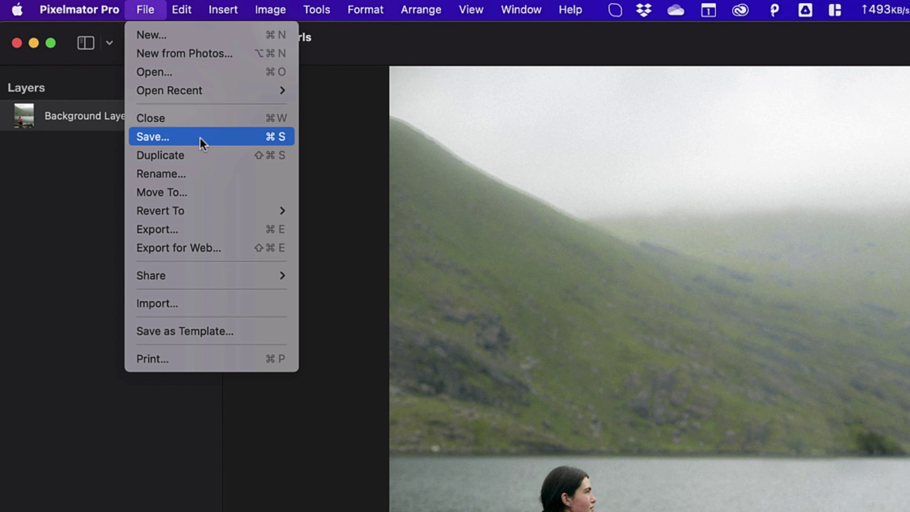
{"action": "left_click", "coordinate": [199, 229]}
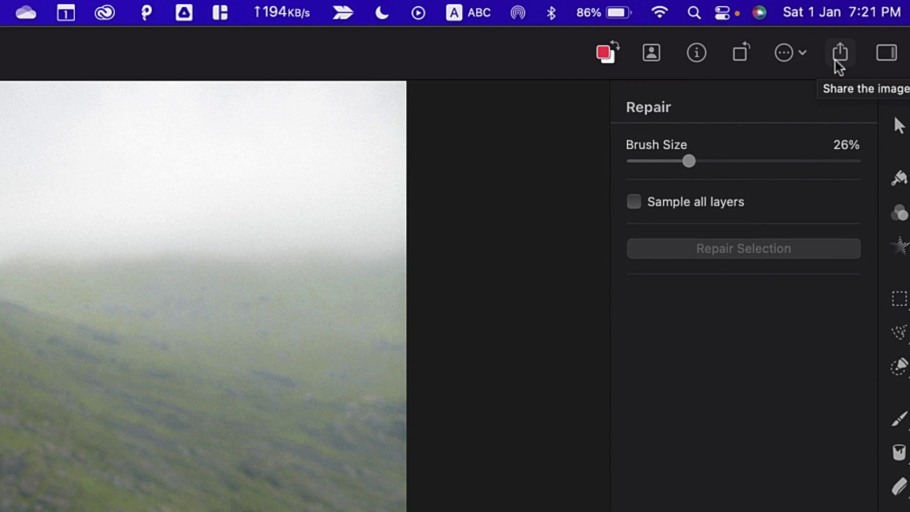
Set Export for Web to JPEG format at 1x scale, about 3 MB
{"action": "left_click", "coordinate": [836, 59]}
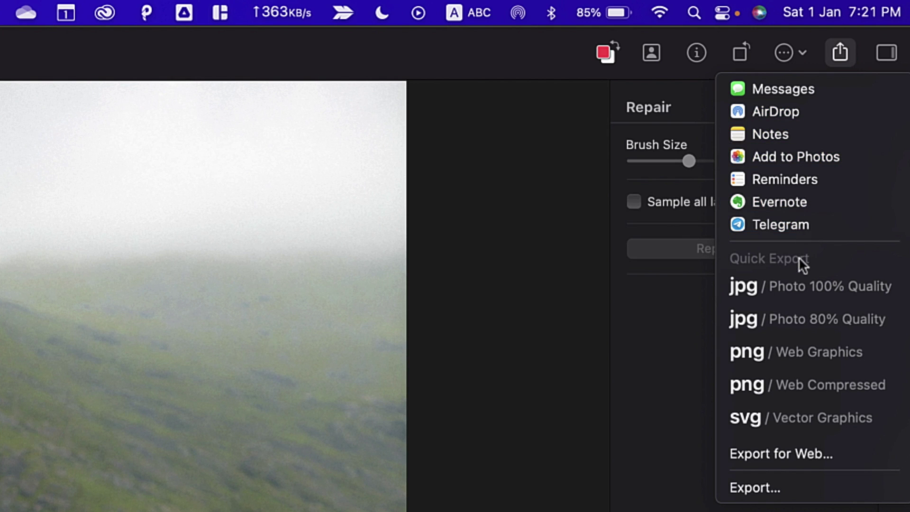
{"action": "left_click", "coordinate": [771, 451]}
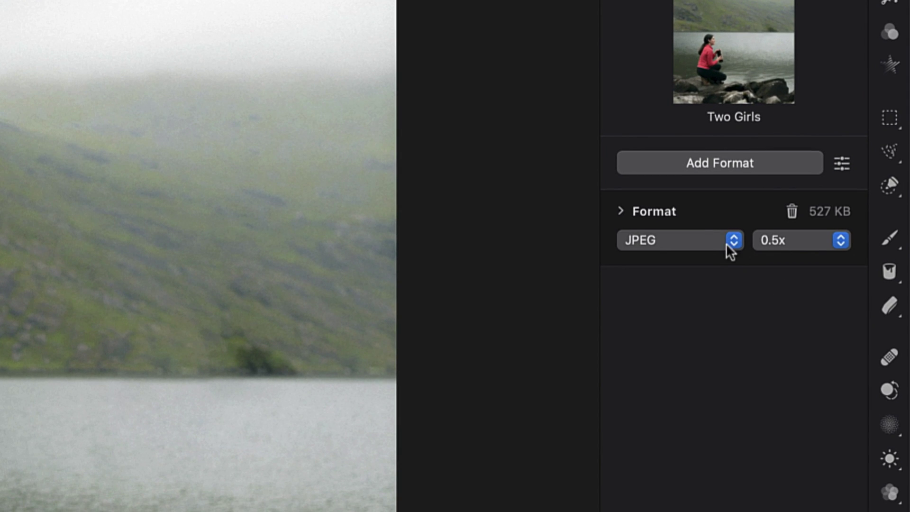
{"action": "left_click", "coordinate": [736, 398]}
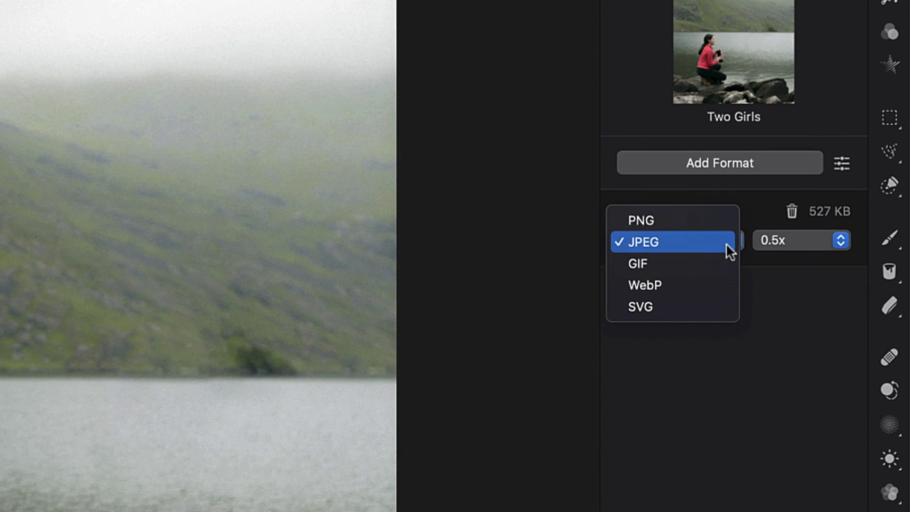
{"action": "left_click", "coordinate": [690, 246]}
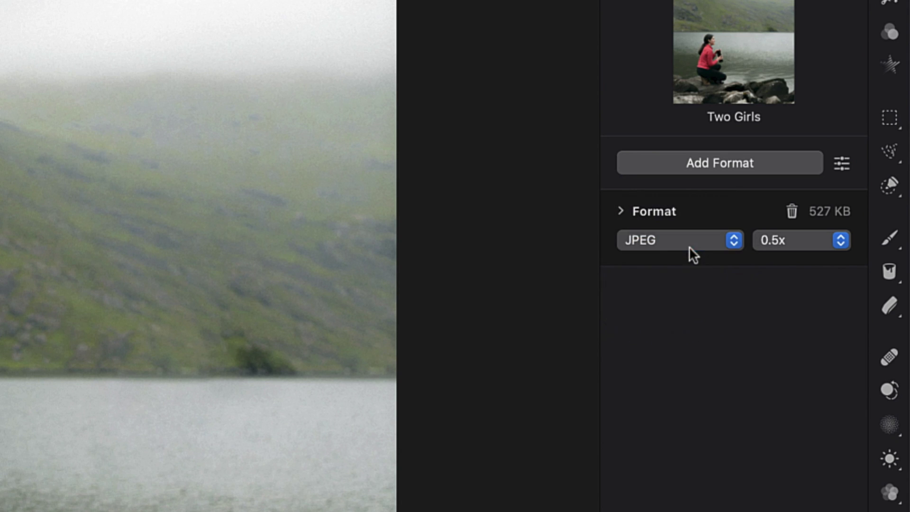
{"action": "left_click", "coordinate": [782, 239]}
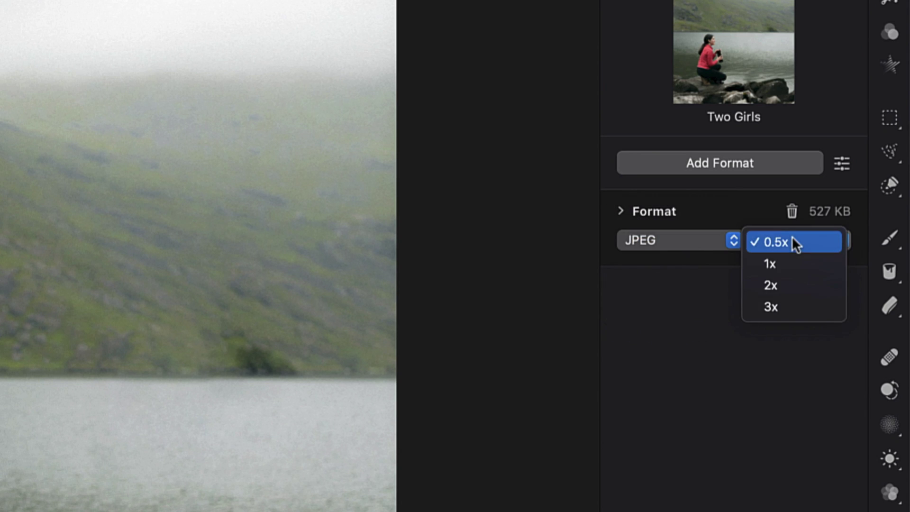
{"action": "left_click", "coordinate": [788, 264]}
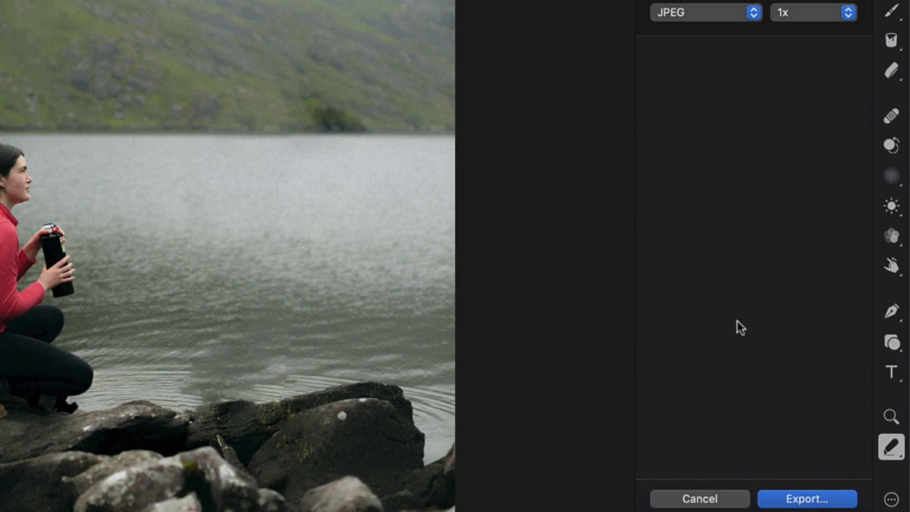
Export the JPEG to Downloads named 'Two Girls Removed Unwanted Object'
{"action": "left_click", "coordinate": [794, 502]}
{"action": "left_click", "coordinate": [439, 69]}
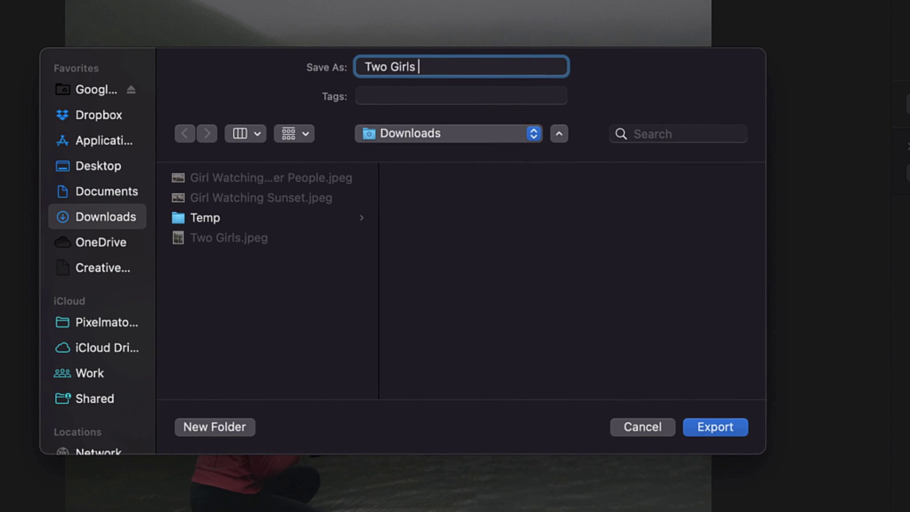
{"action": "type", "text": "Removed Unwanted "}
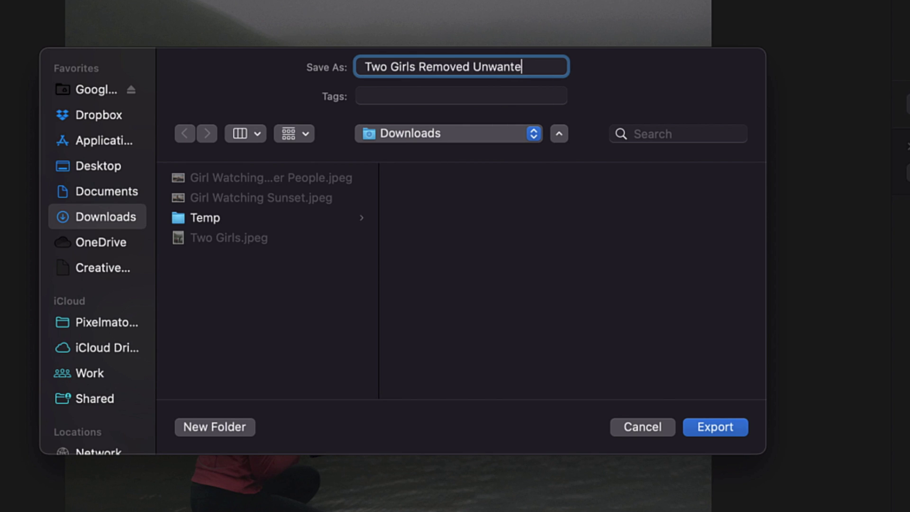
{"action": "type", "text": "Object"}
{"action": "left_click", "coordinate": [711, 429]}
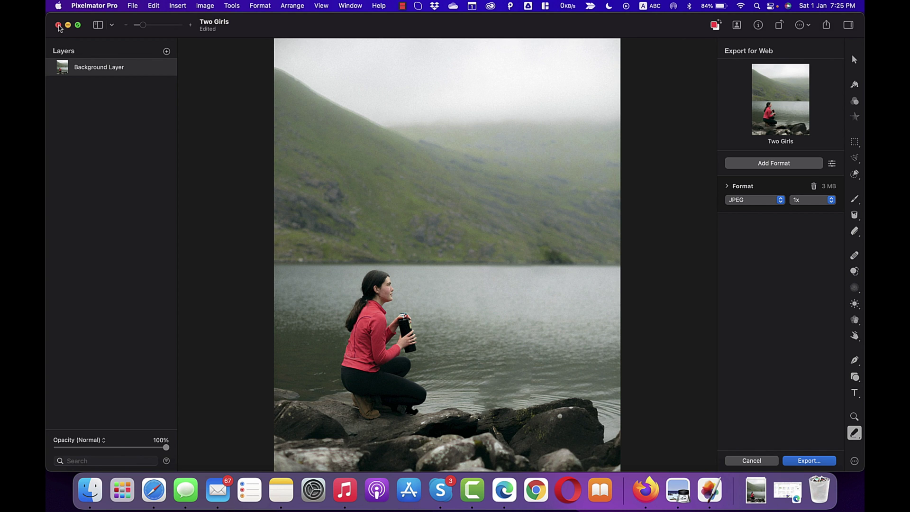
Close the Two Girls document and delete it without saving
{"action": "left_click", "coordinate": [58, 25]}
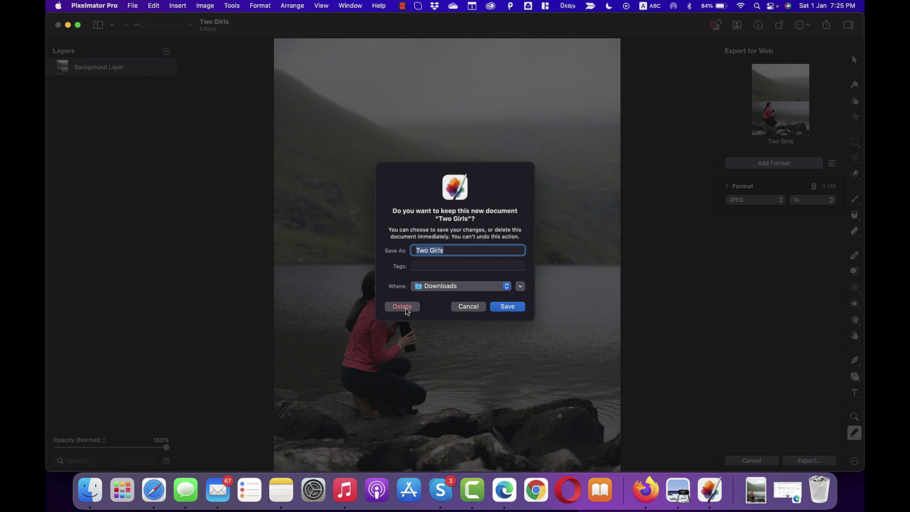
{"action": "left_click", "coordinate": [405, 307]}
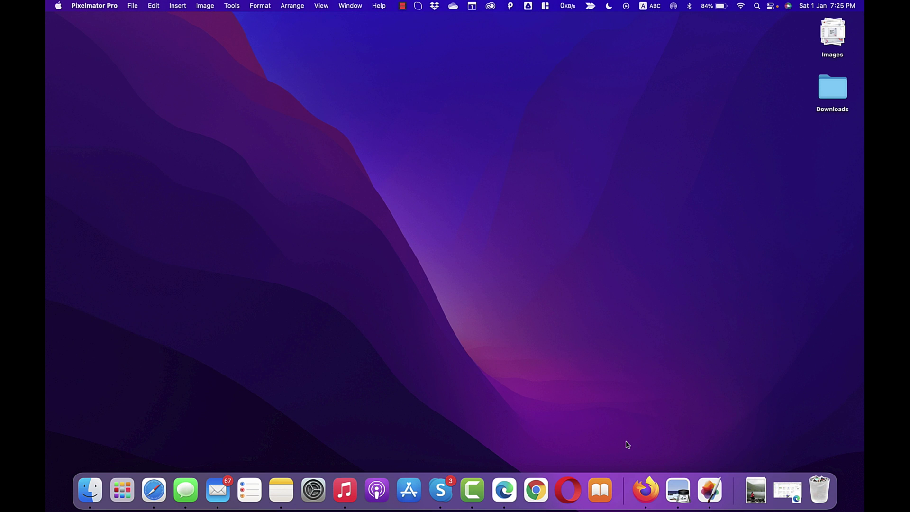
Open Two Girls.jpeg and the exported JPEG in Preview and arrange them side by side
{"action": "left_click", "coordinate": [92, 490]}
{"action": "left_click", "coordinate": [465, 128]}
{"action": "left_click", "coordinate": [518, 131]}
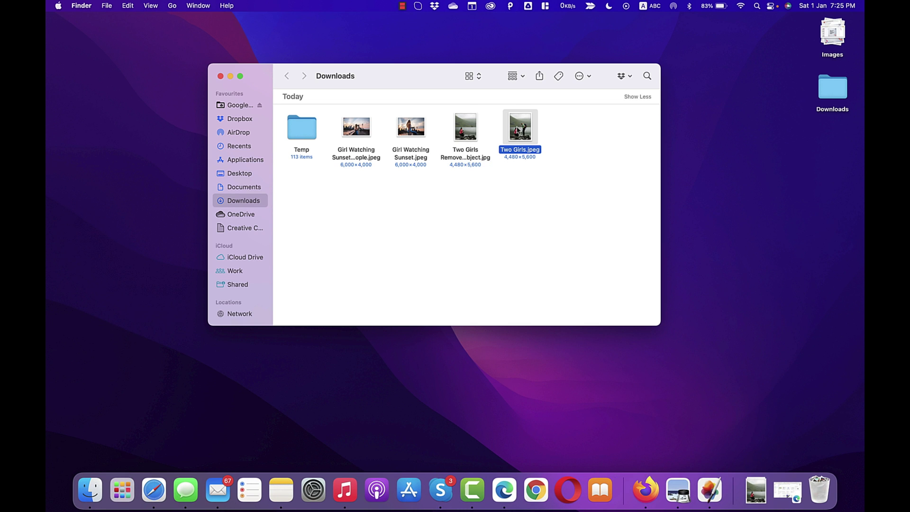
{"action": "double_click", "coordinate": [519, 130]}
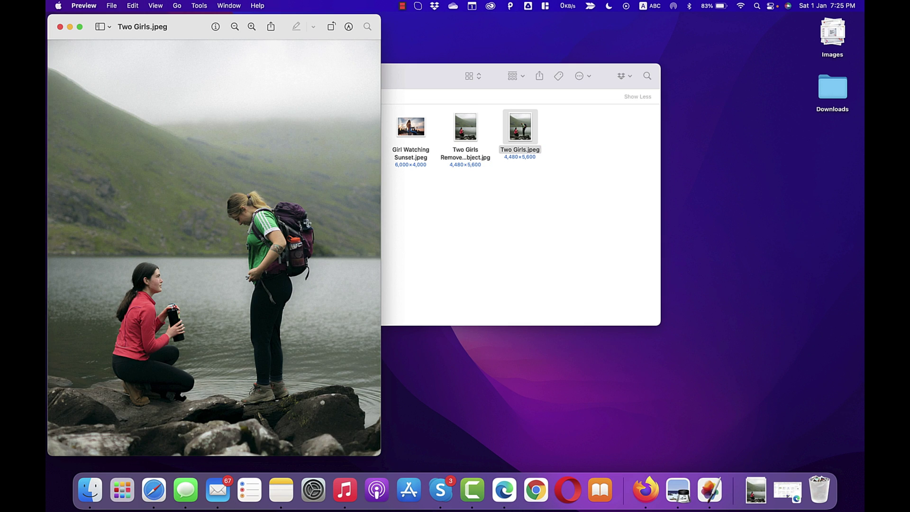
{"action": "left_click", "coordinate": [469, 135]}
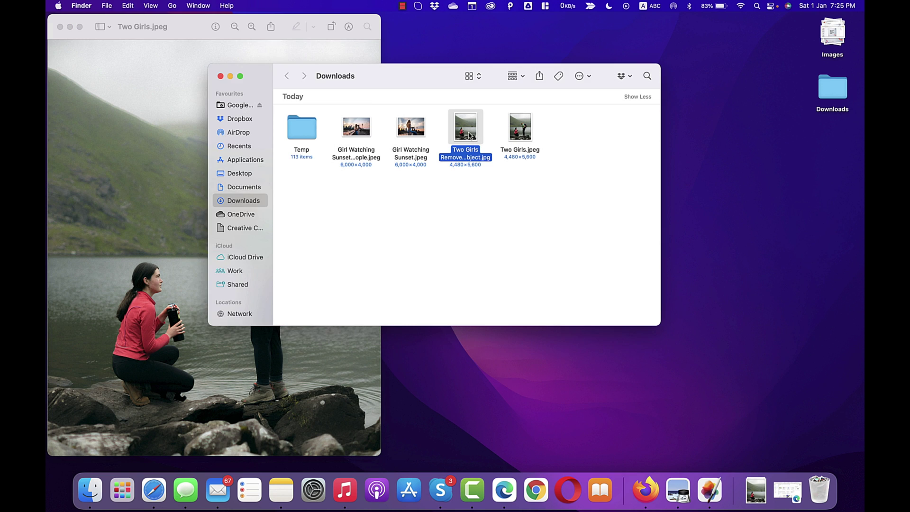
{"action": "double_click", "coordinate": [469, 135]}
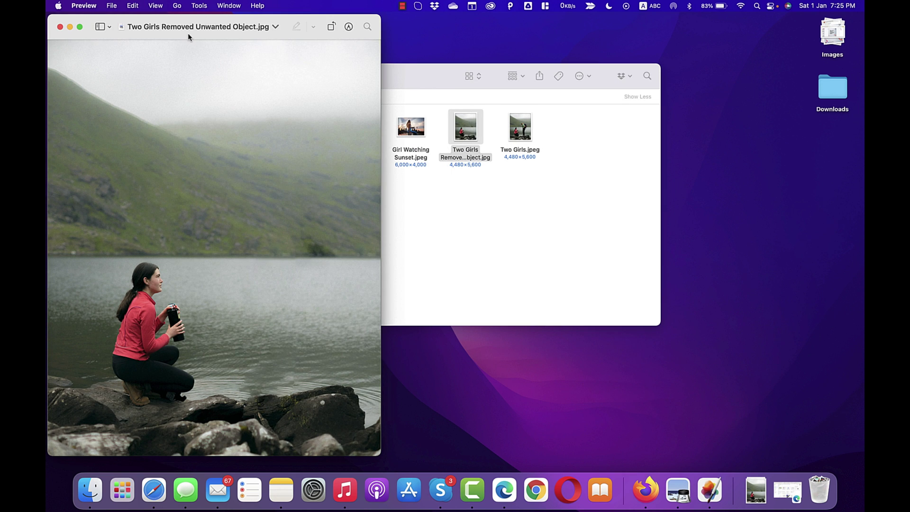
{"action": "left_click_drag", "start_coordinate": [188, 37], "coordinate": [529, 40]}
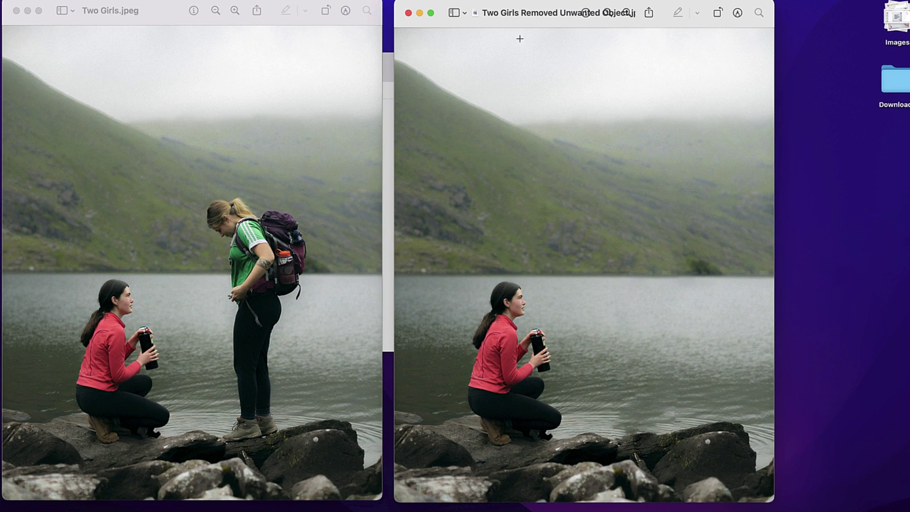